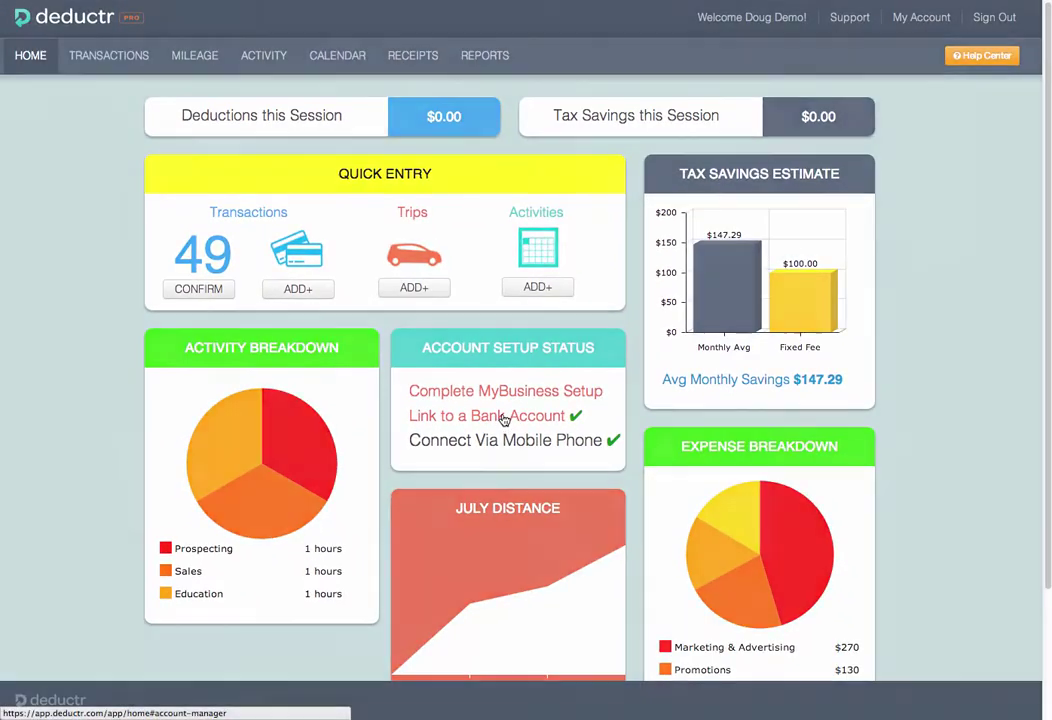
Start linking a new financial institution and search for American Express and Wells Fargo.
{"action": "left_click", "coordinate": [500, 429]}
{"action": "left_click", "coordinate": [533, 245]}
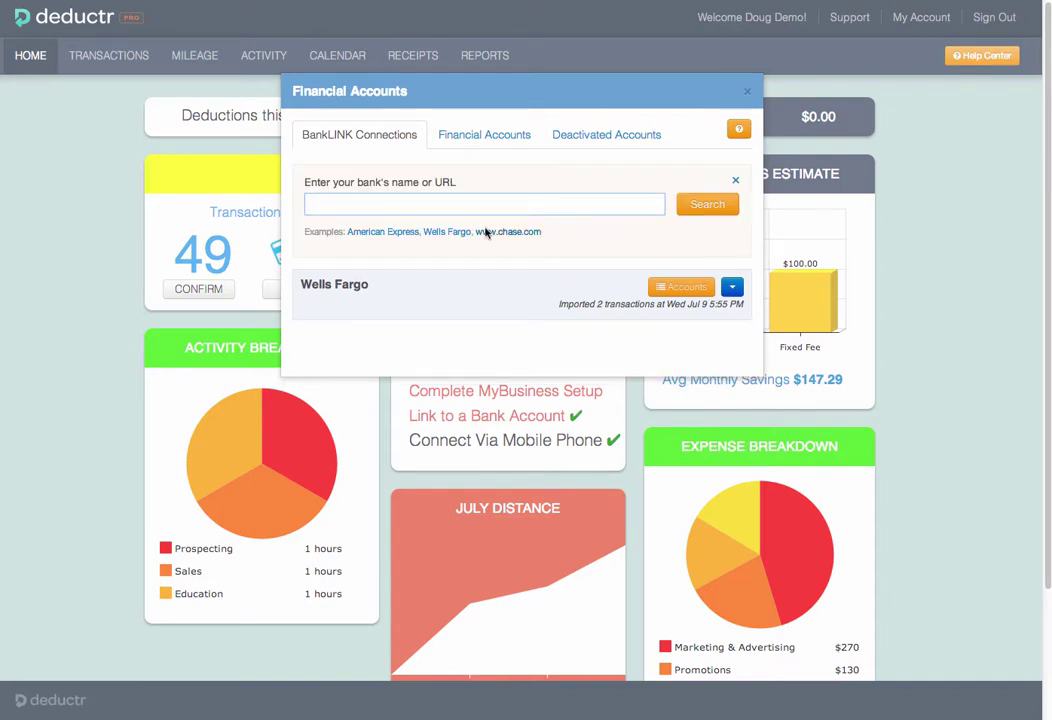
{"action": "left_click", "coordinate": [393, 231]}
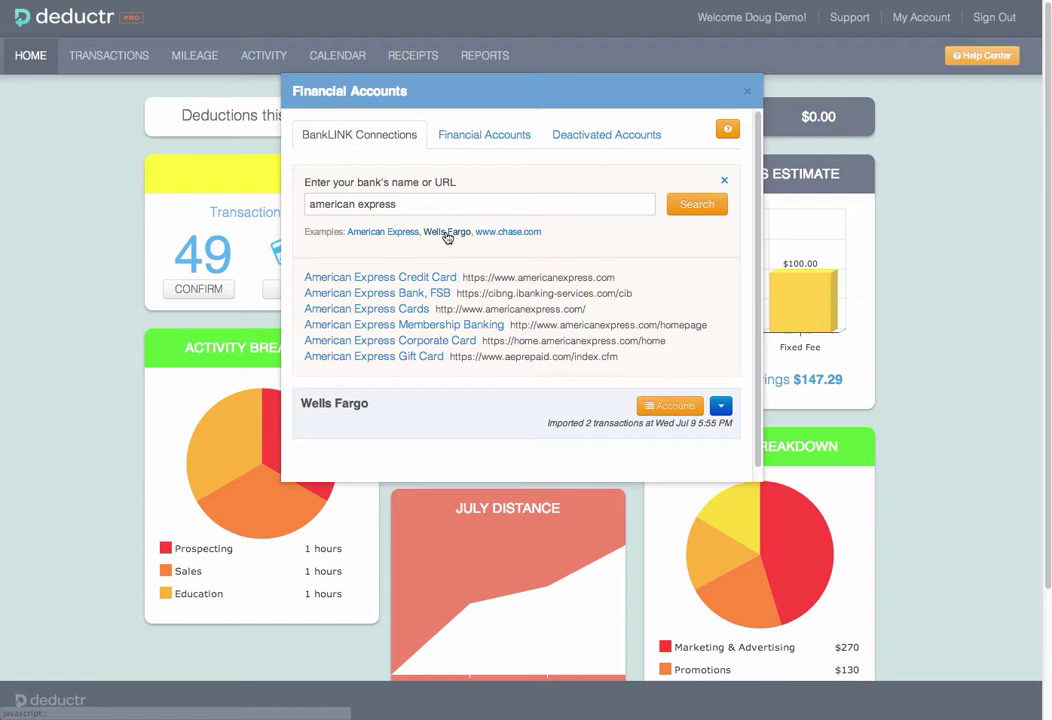
{"action": "left_click", "coordinate": [446, 232]}
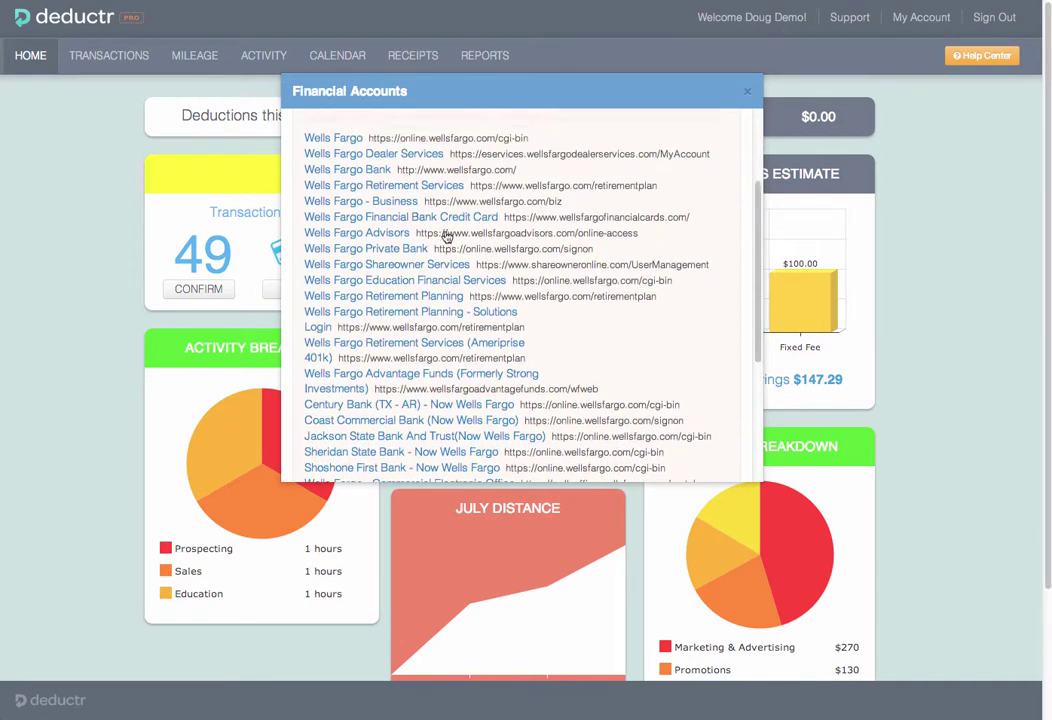
{"action": "scroll", "coordinate": [446, 234], "scroll_direction": "up", "scroll_amount": 3}
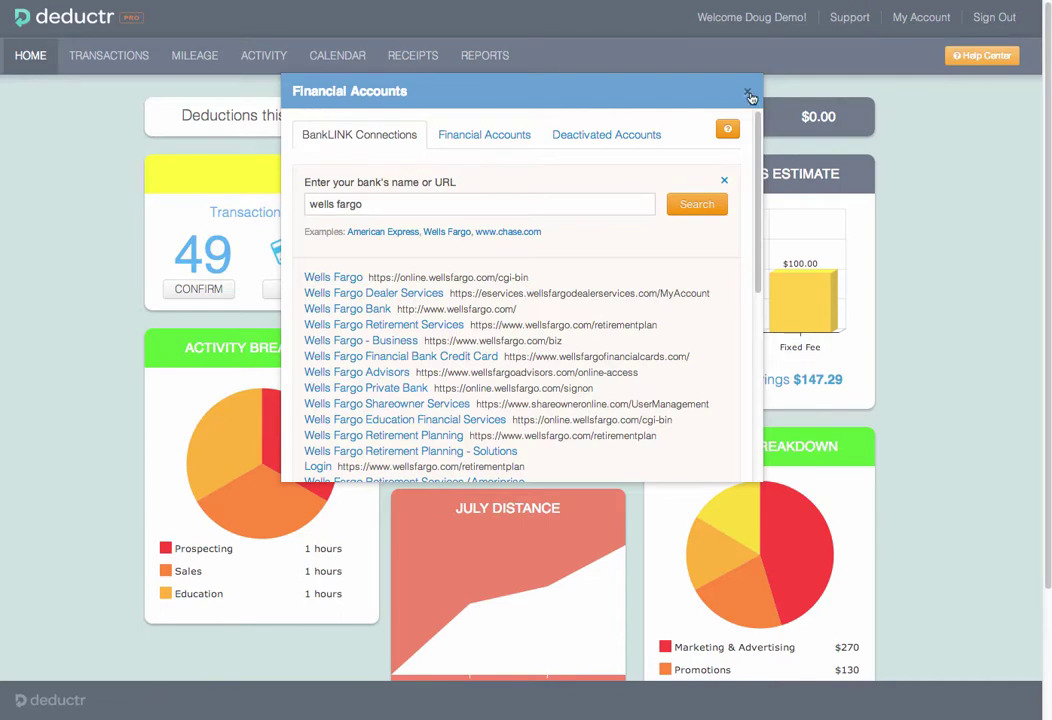
Close the financial accounts window and list the 49 unconfirmed transactions.
{"action": "left_click", "coordinate": [748, 94]}
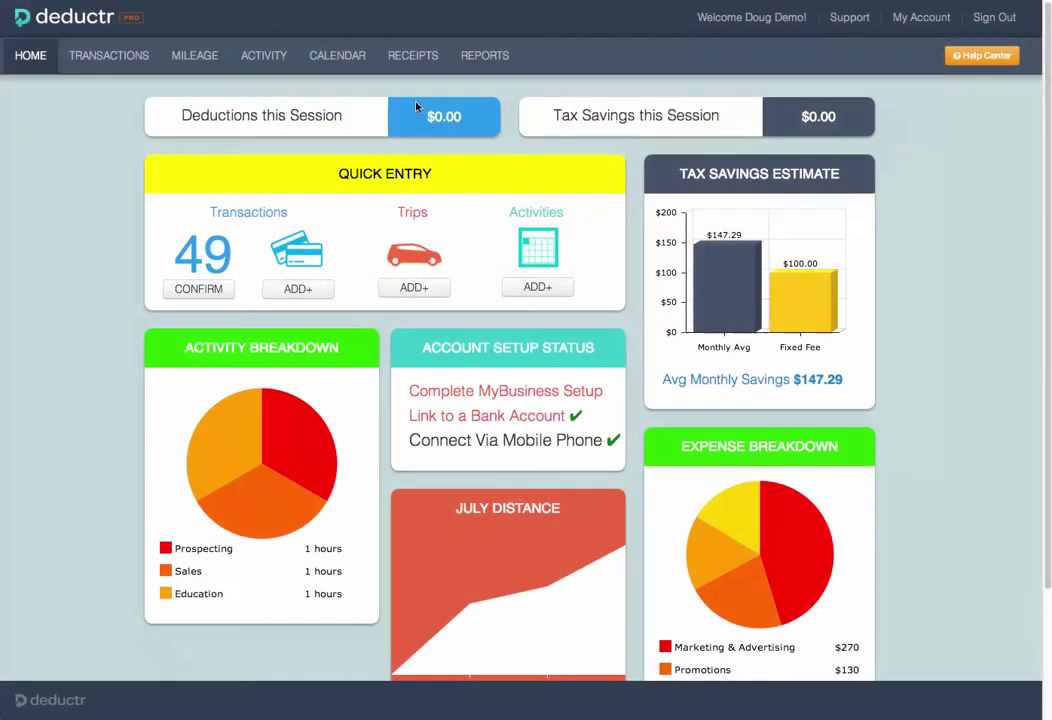
{"action": "left_click", "coordinate": [131, 58]}
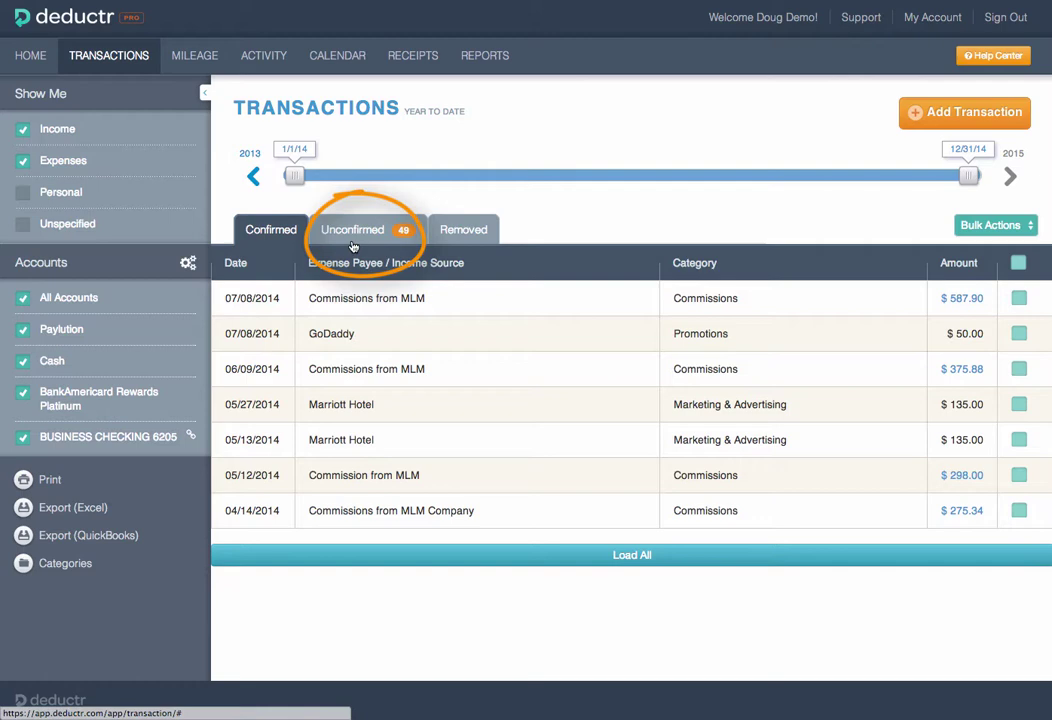
{"action": "left_click", "coordinate": [352, 242]}
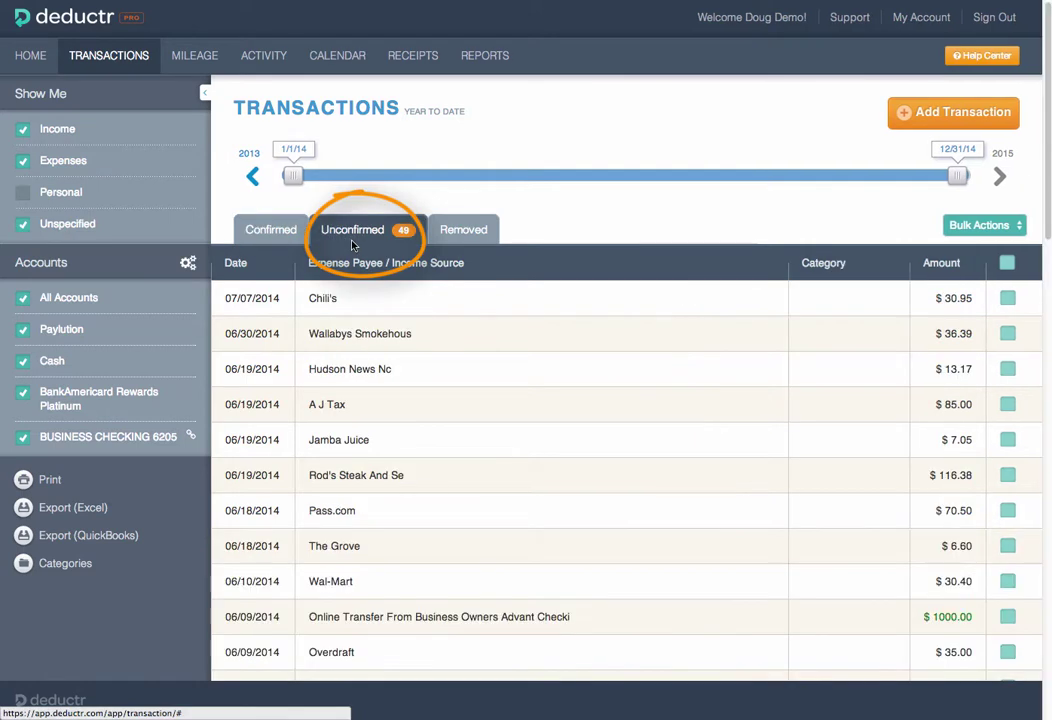
Set the $30.95 Chili's transaction's category to Meals & Entertainment.
{"action": "left_click", "coordinate": [366, 295]}
{"action": "left_click", "coordinate": [543, 203]}
{"action": "left_click", "coordinate": [488, 272]}
{"action": "left_click", "coordinate": [568, 300]}
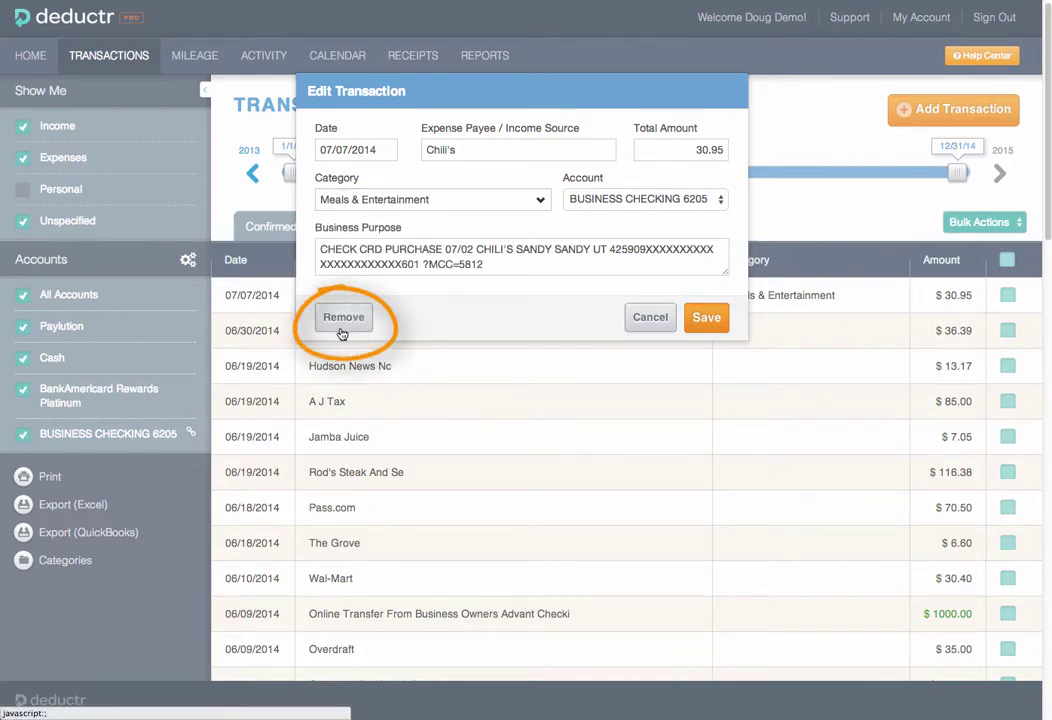
{"action": "left_click", "coordinate": [650, 317]}
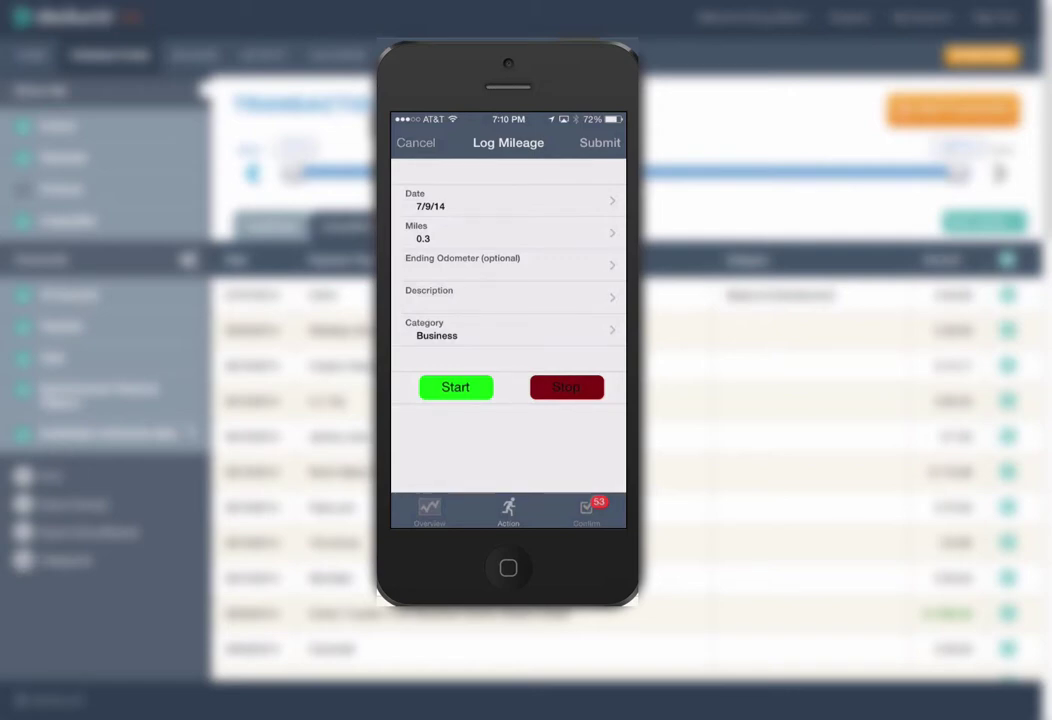
{"action": "left_click", "coordinate": [508, 296]}
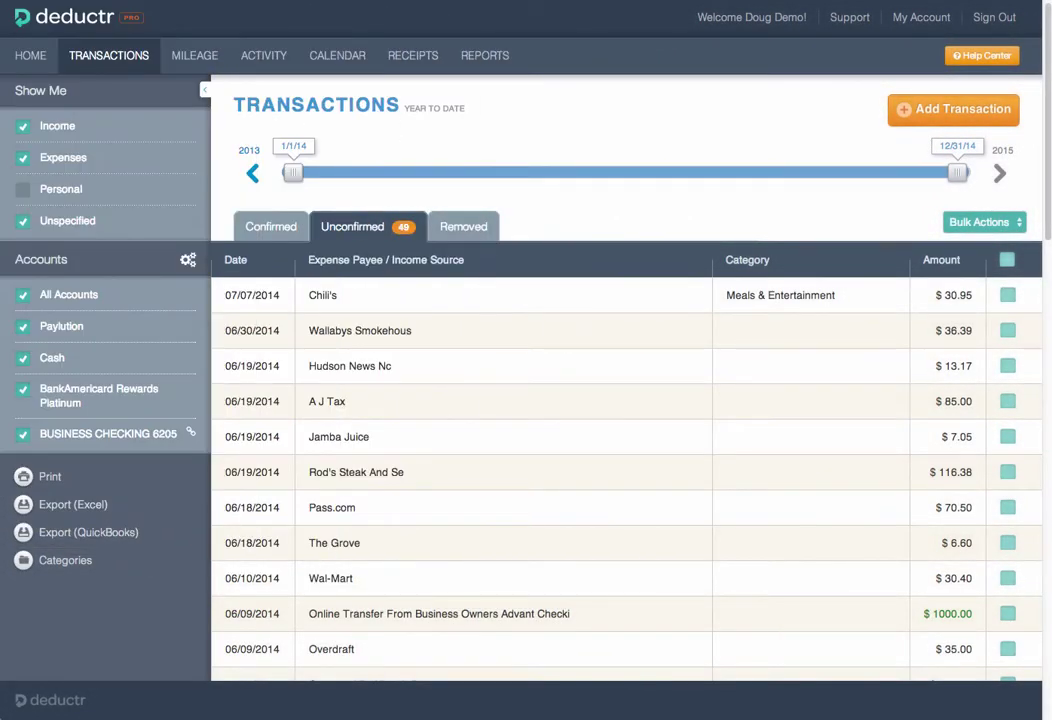
View the Business Activity log of meetings, lunches and deliveries, then the activity calendar.
{"action": "left_click", "coordinate": [278, 61]}
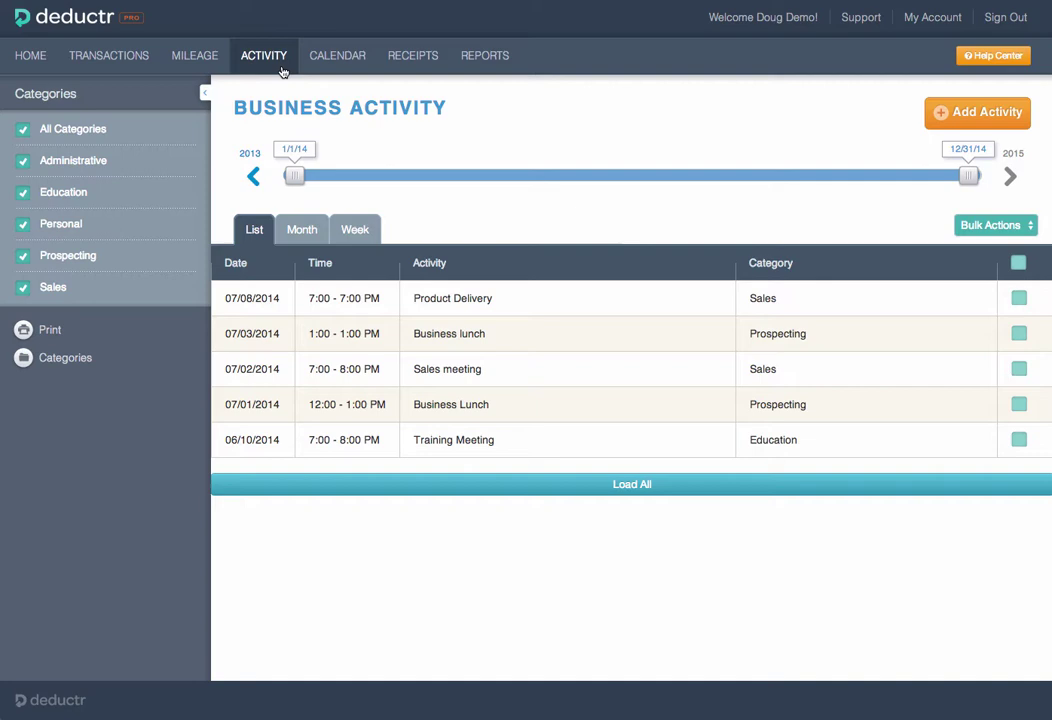
{"action": "left_click", "coordinate": [360, 63]}
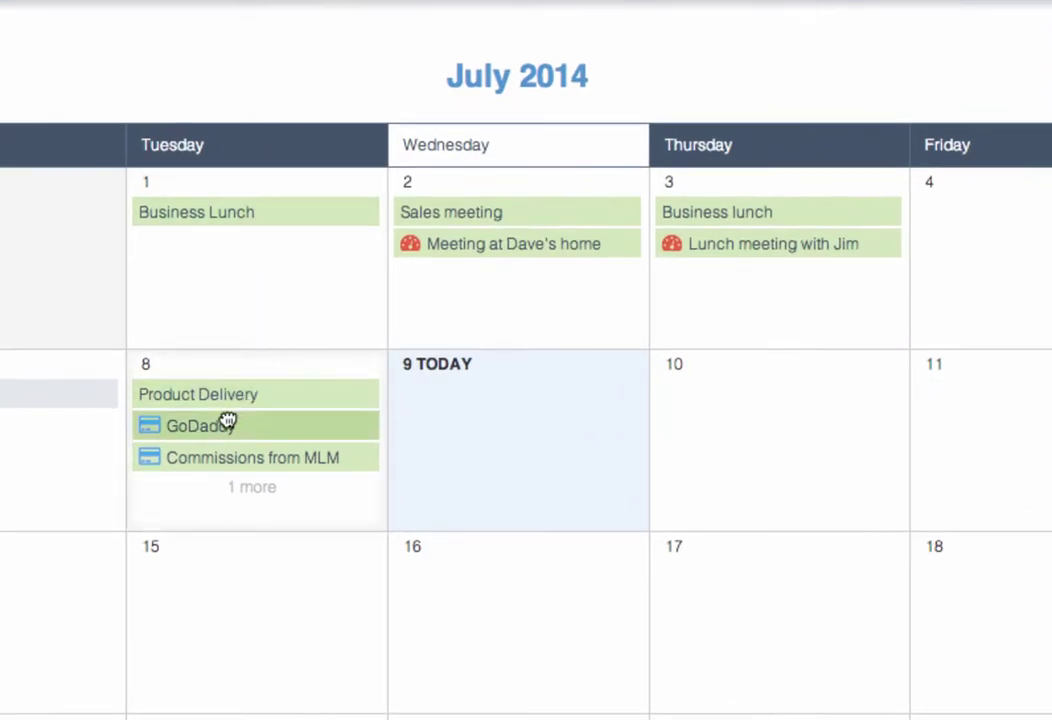
Preview the GoDaddy and July 2 mileage entries, move the Business lunch to July 10, then open Reports.
{"action": "left_click", "coordinate": [218, 430]}
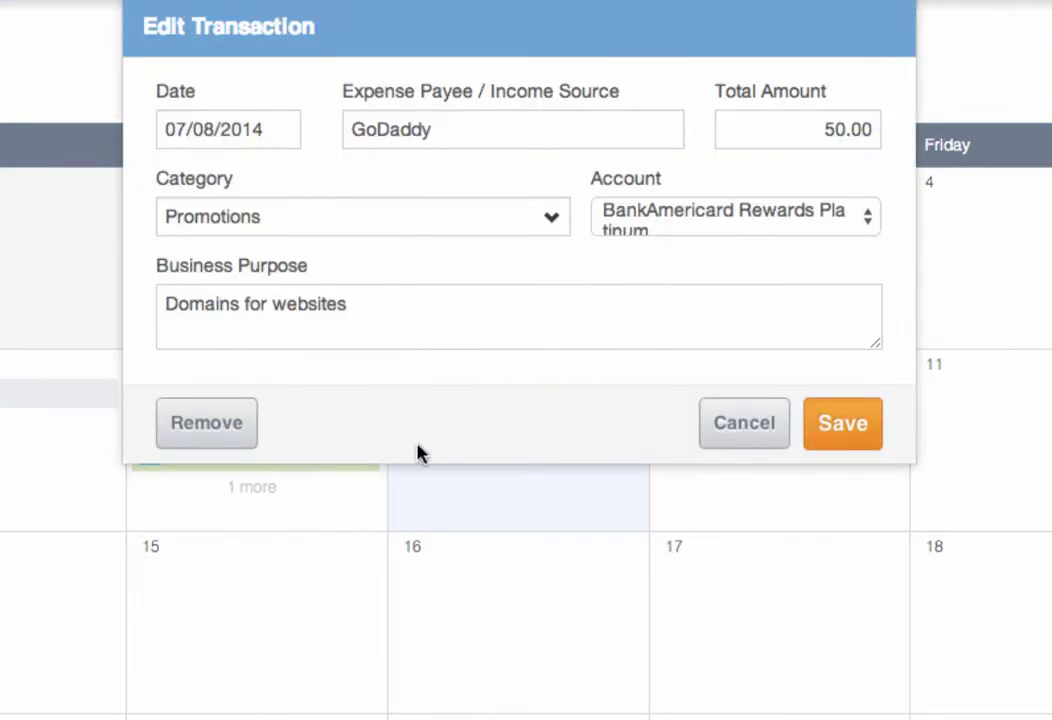
{"action": "left_click", "coordinate": [748, 442]}
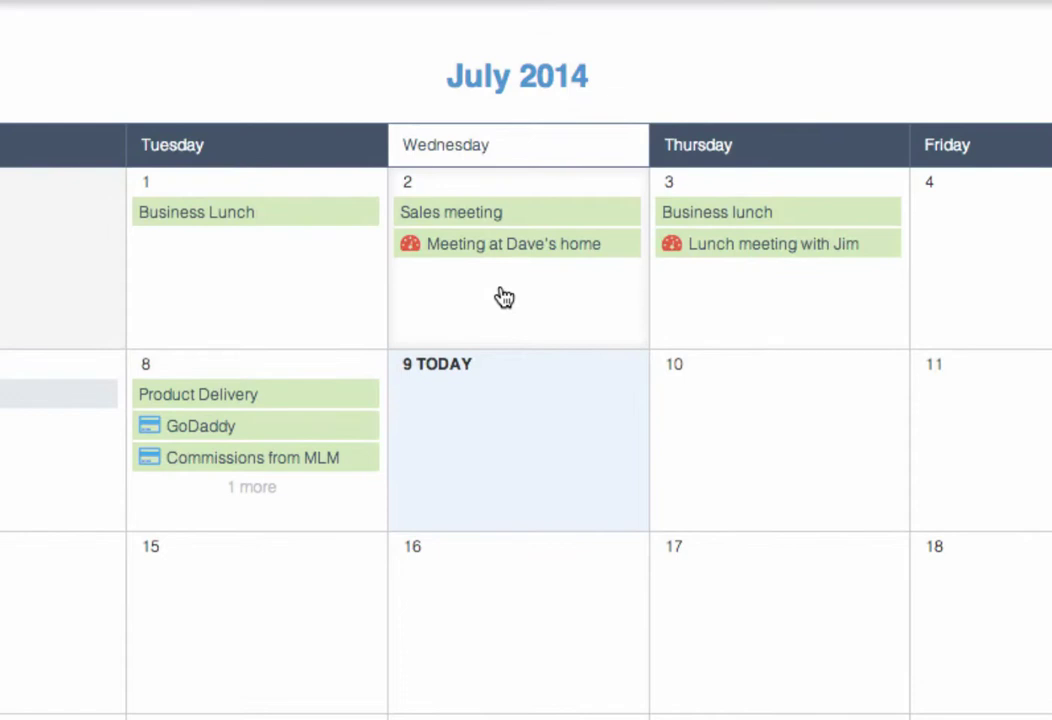
{"action": "left_click", "coordinate": [484, 244]}
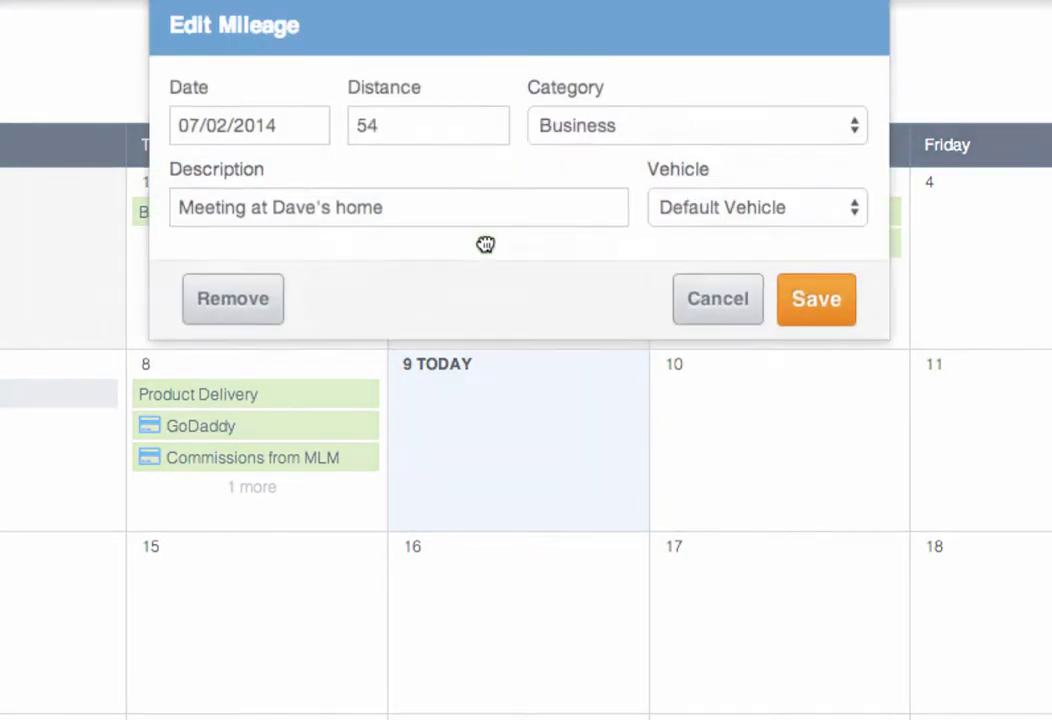
{"action": "left_click", "coordinate": [721, 305]}
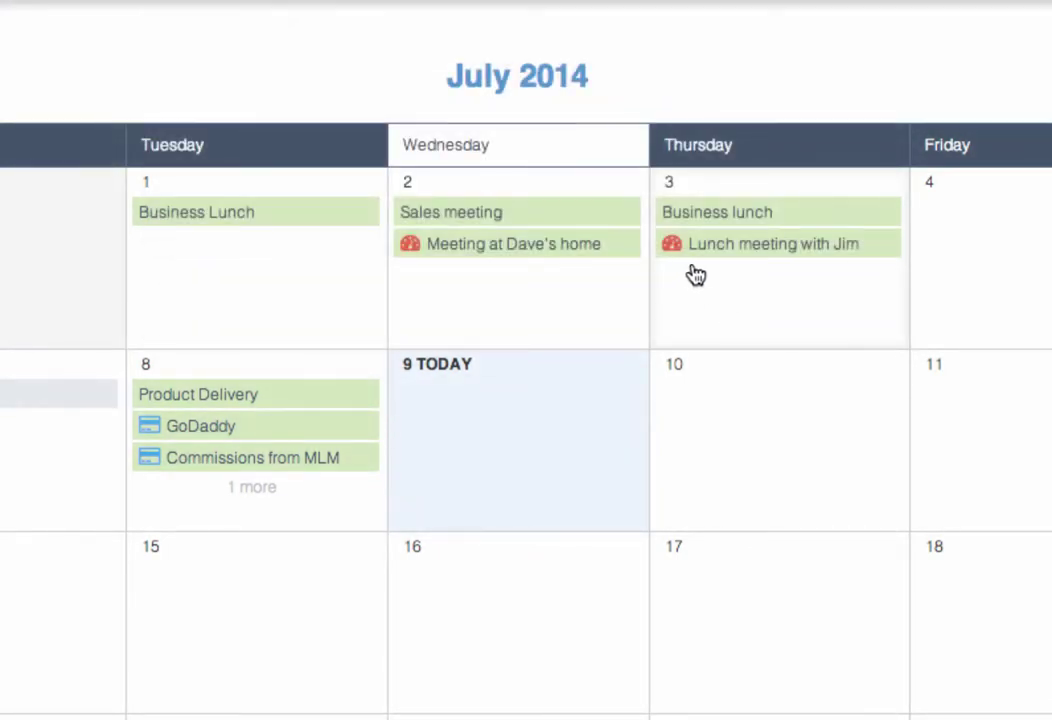
{"action": "left_click_drag", "start_coordinate": [700, 213], "coordinate": [718, 418]}
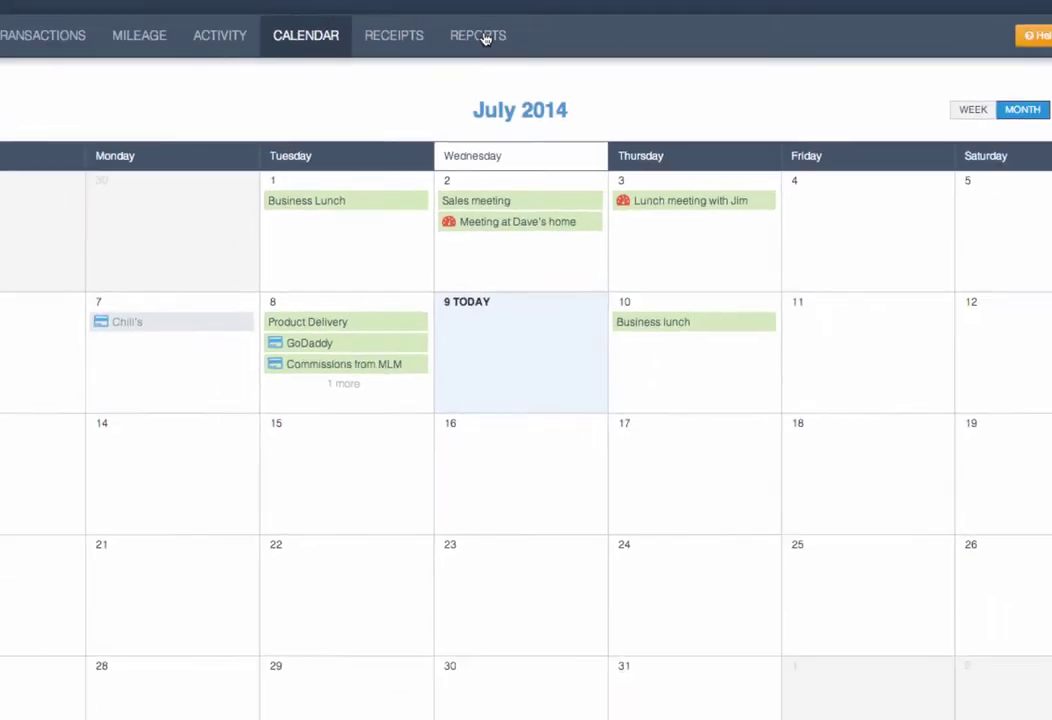
{"action": "left_click", "coordinate": [486, 37]}
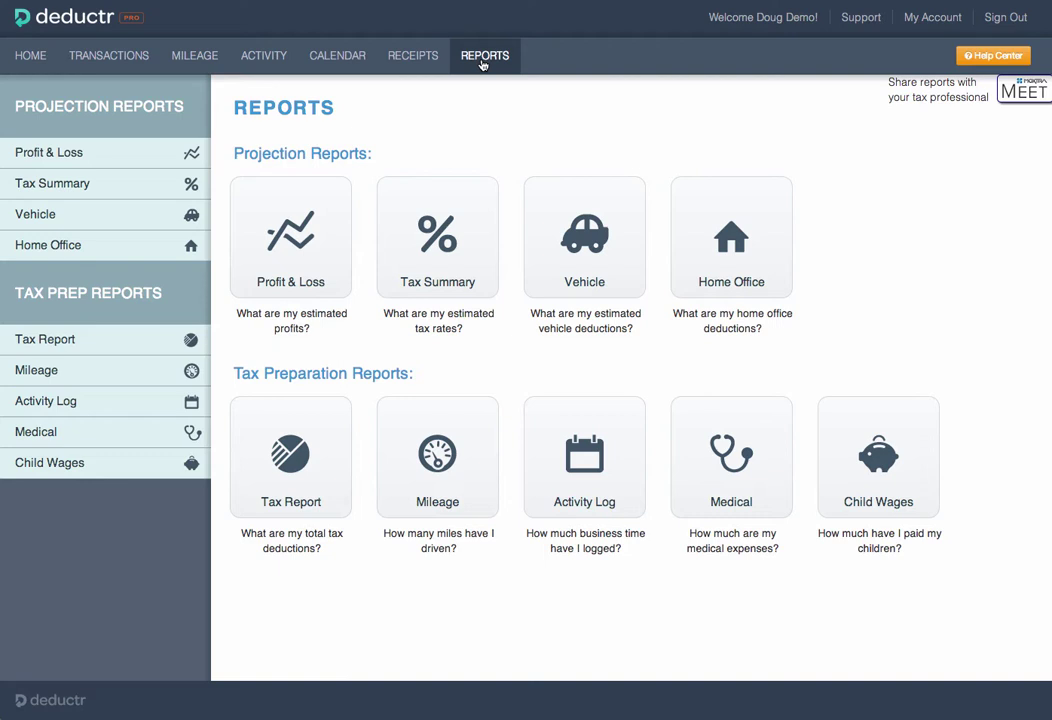
Review the 2014 Profit & Loss, Tax Summary and Mileage reports.
{"action": "left_click", "coordinate": [322, 224]}
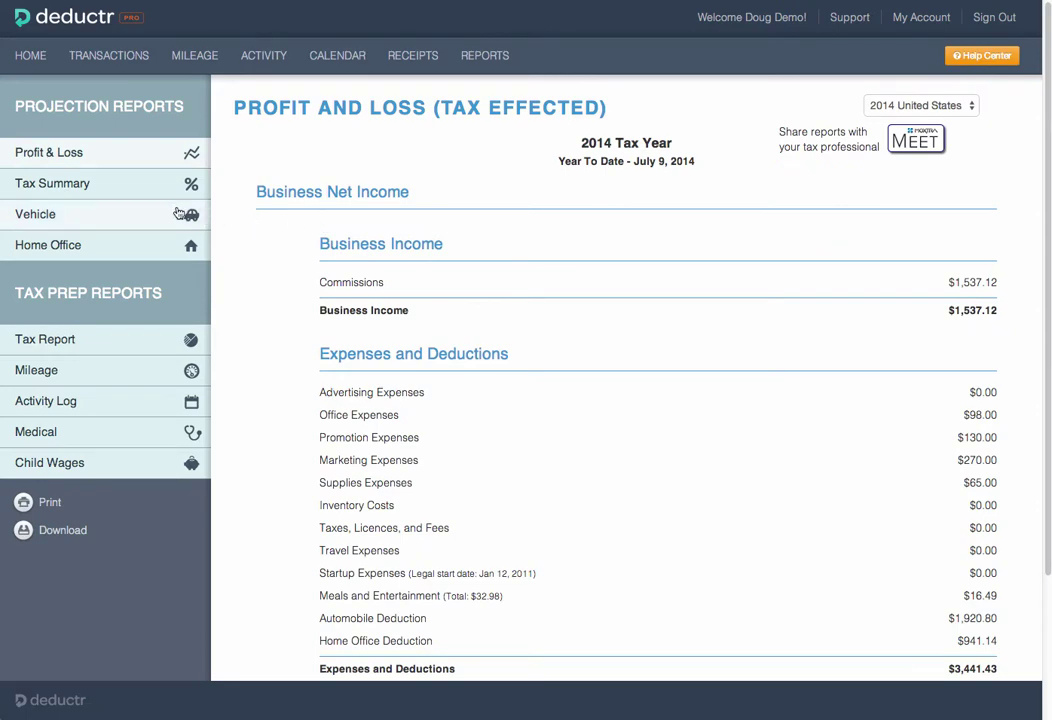
{"action": "left_click", "coordinate": [72, 186]}
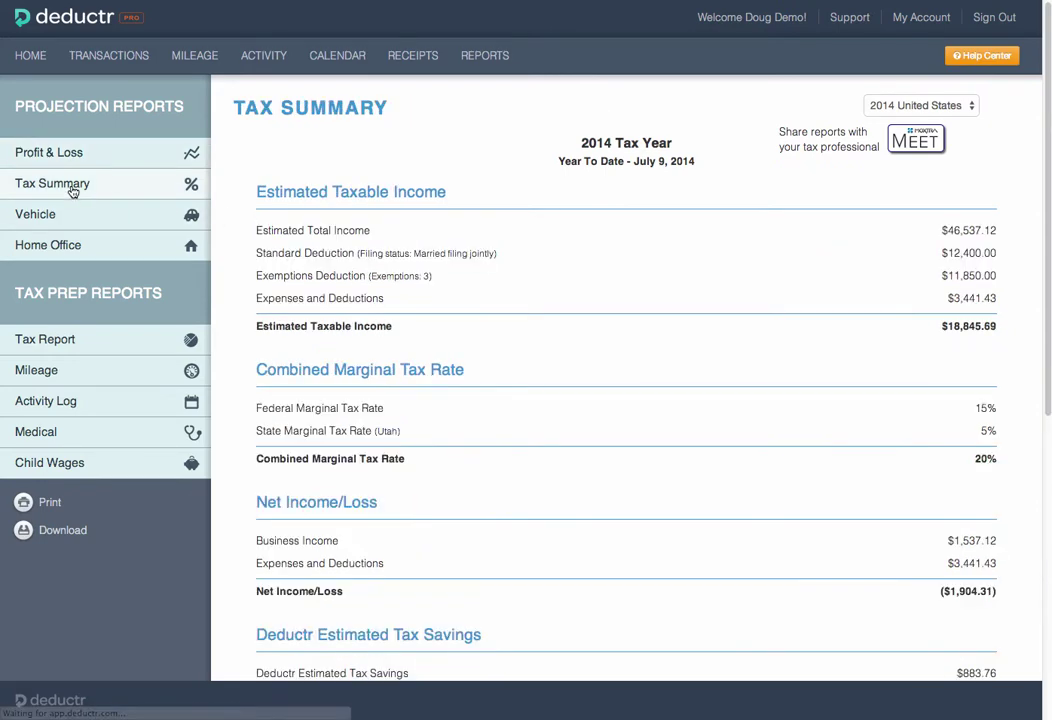
{"action": "scroll", "coordinate": [243, 219], "scroll_direction": "down", "scroll_amount": 1}
{"action": "scroll", "coordinate": [243, 219], "scroll_direction": "down", "scroll_amount": 1}
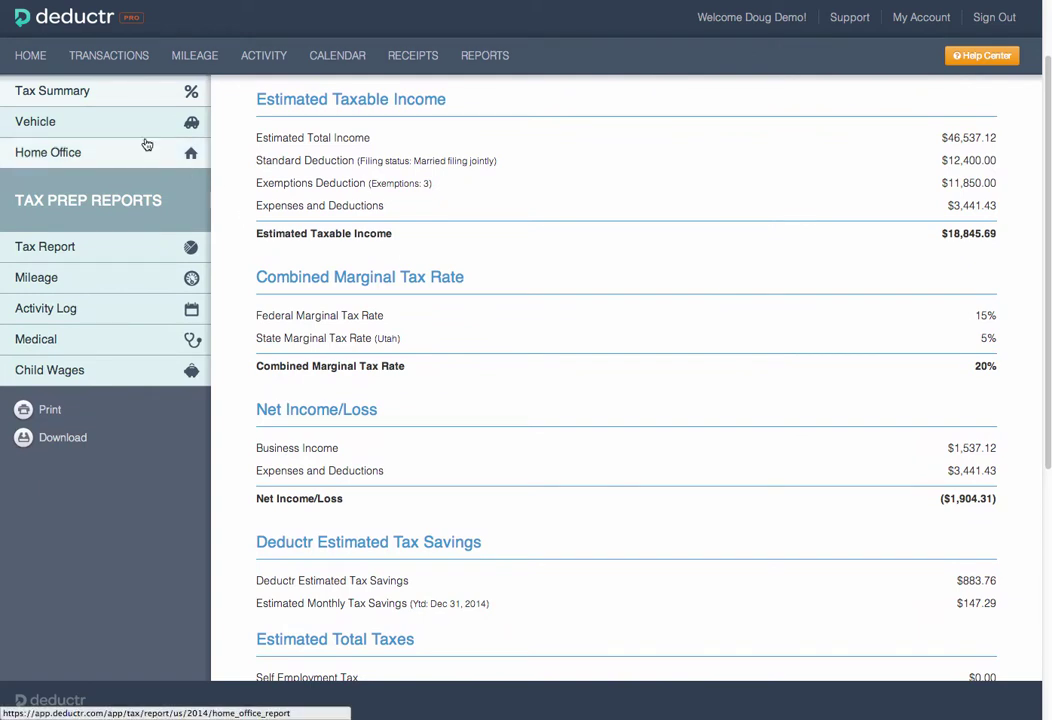
{"action": "left_click", "coordinate": [127, 288]}
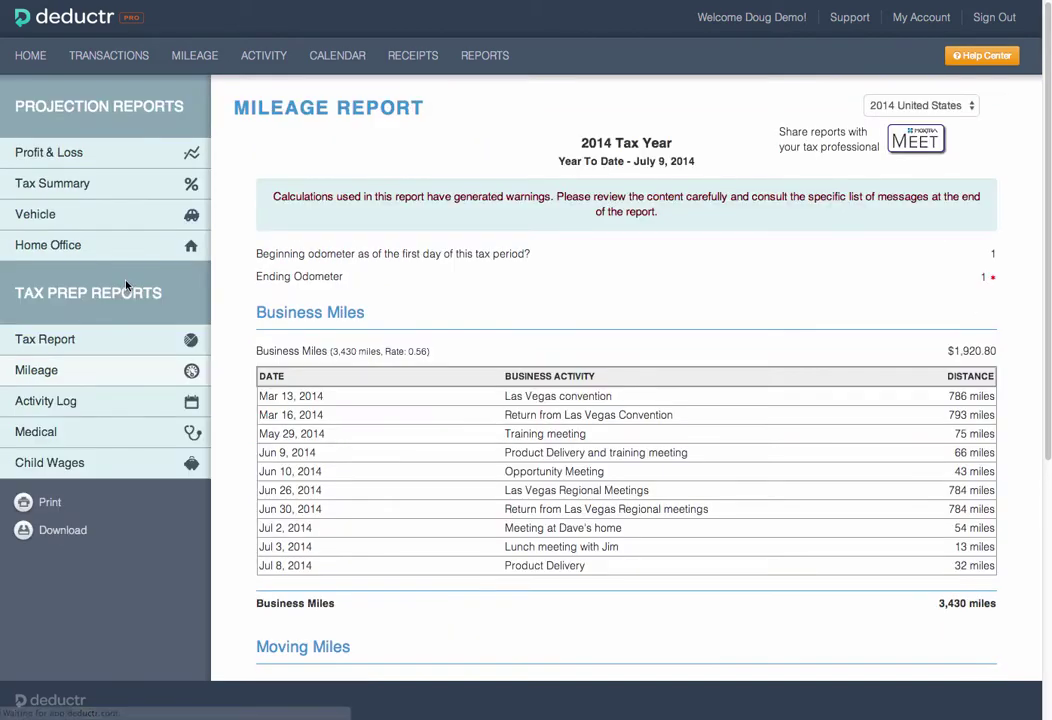
Review the Home Office, Activity Log, Medical and Child Wages reports.
{"action": "left_click", "coordinate": [128, 253]}
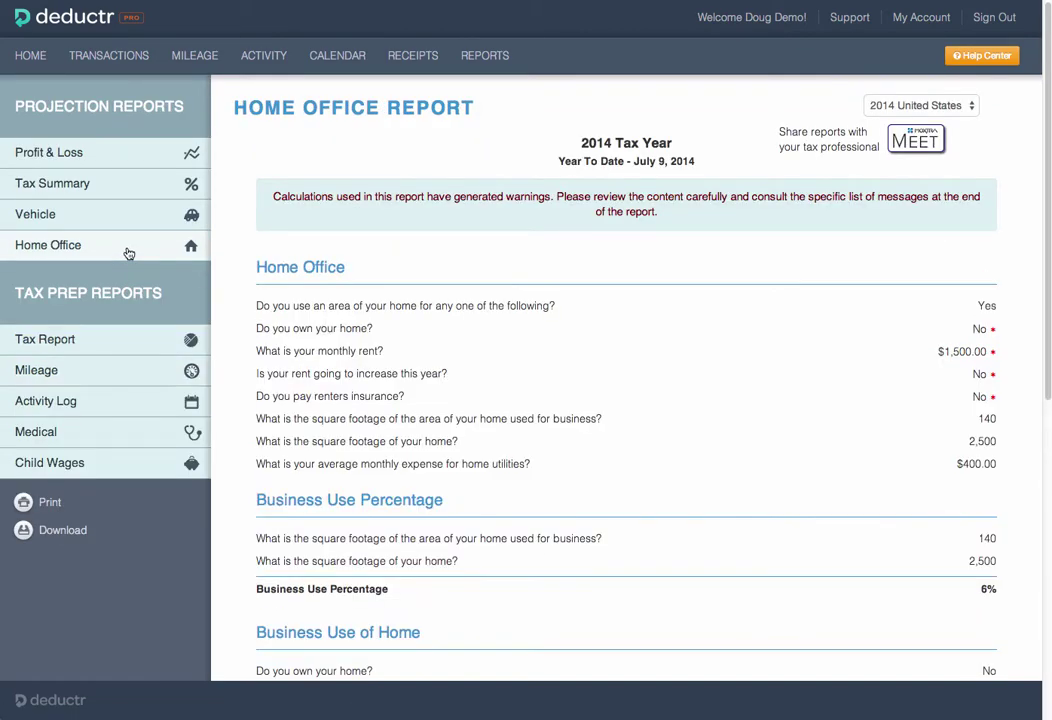
{"action": "scroll", "coordinate": [128, 253], "scroll_direction": "down", "scroll_amount": 3}
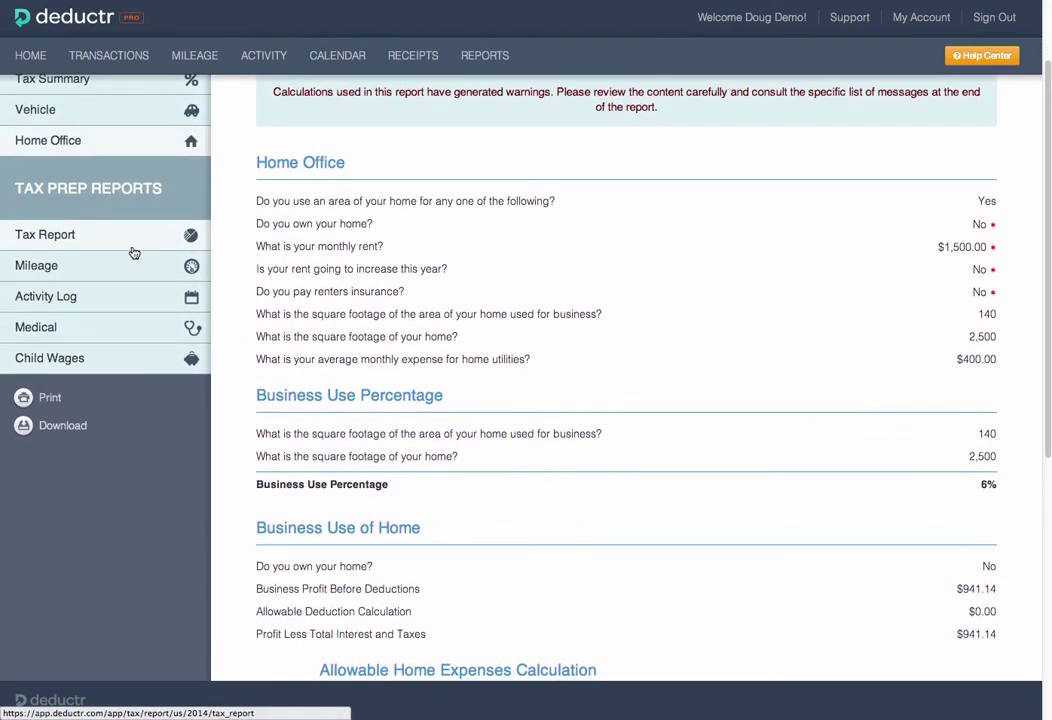
{"action": "left_click", "coordinate": [104, 304]}
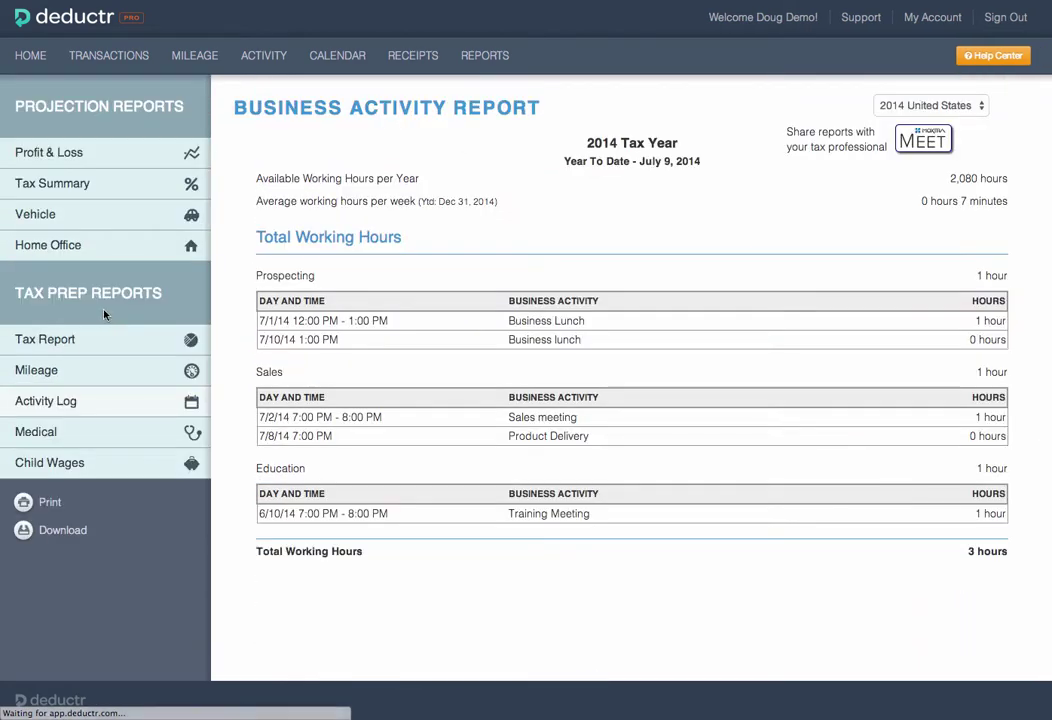
{"action": "left_click", "coordinate": [87, 442]}
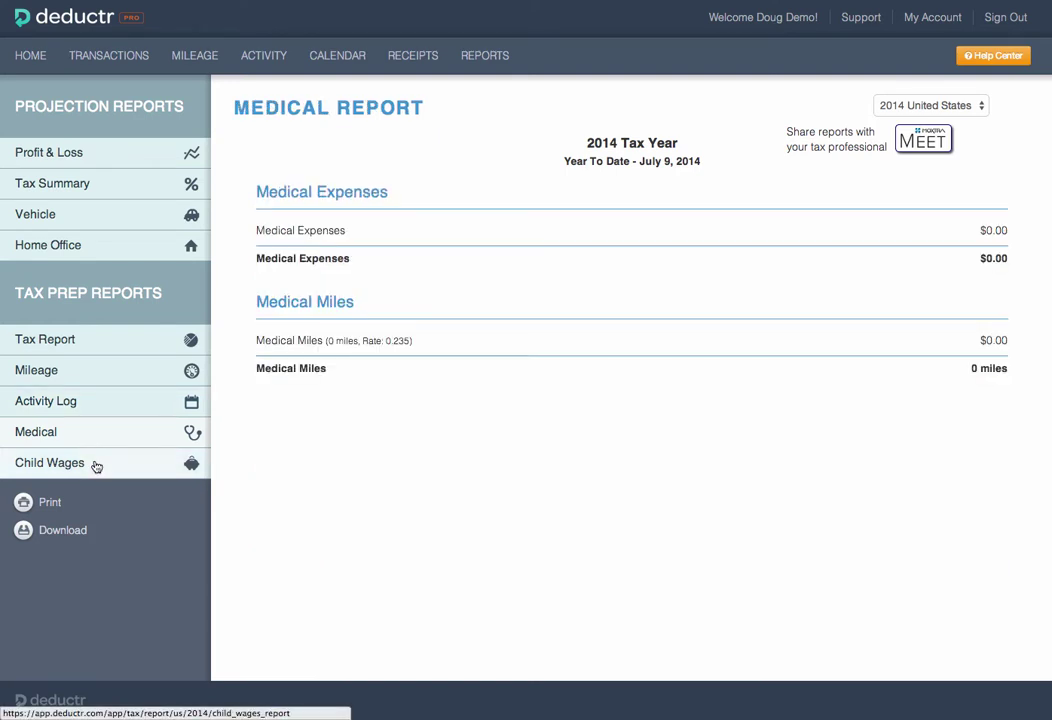
{"action": "left_click", "coordinate": [96, 467]}
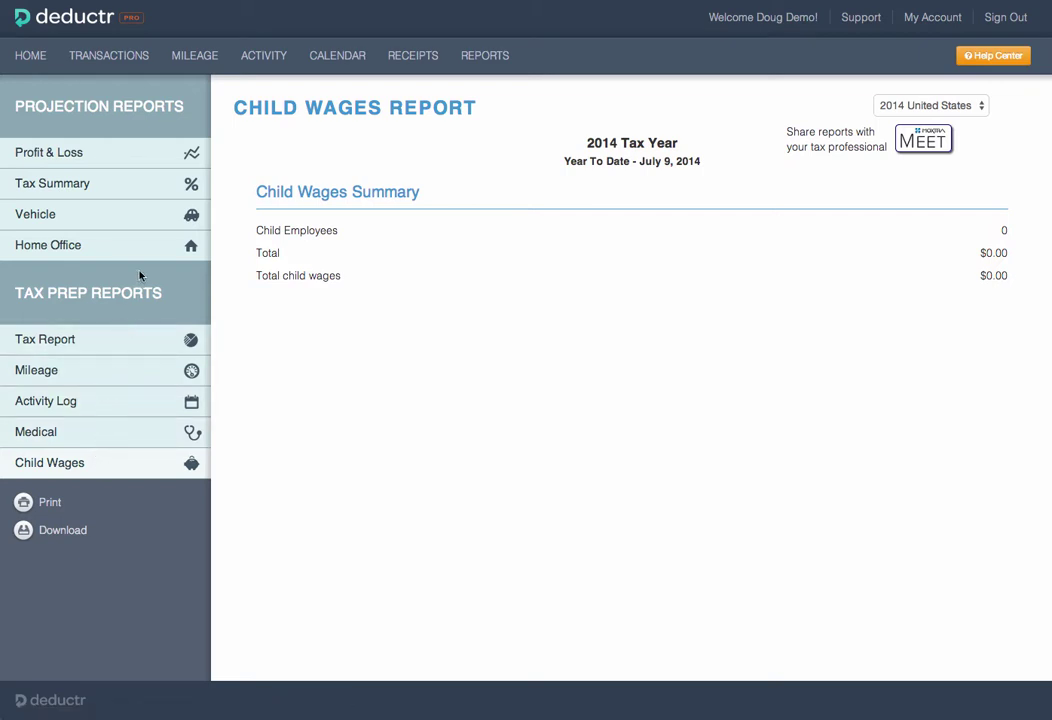
Open the 2014 Tax Report and scroll through its $1,537.12 Schedule C income and business expenses.
{"action": "left_click", "coordinate": [97, 345]}
{"action": "scroll", "coordinate": [298, 308], "scroll_direction": "down", "scroll_amount": 3}
{"action": "scroll", "coordinate": [296, 313], "scroll_direction": "down", "scroll_amount": 1}
{"action": "scroll", "coordinate": [296, 313], "scroll_direction": "down", "scroll_amount": 1}
{"action": "scroll", "coordinate": [296, 313], "scroll_direction": "down", "scroll_amount": 3}
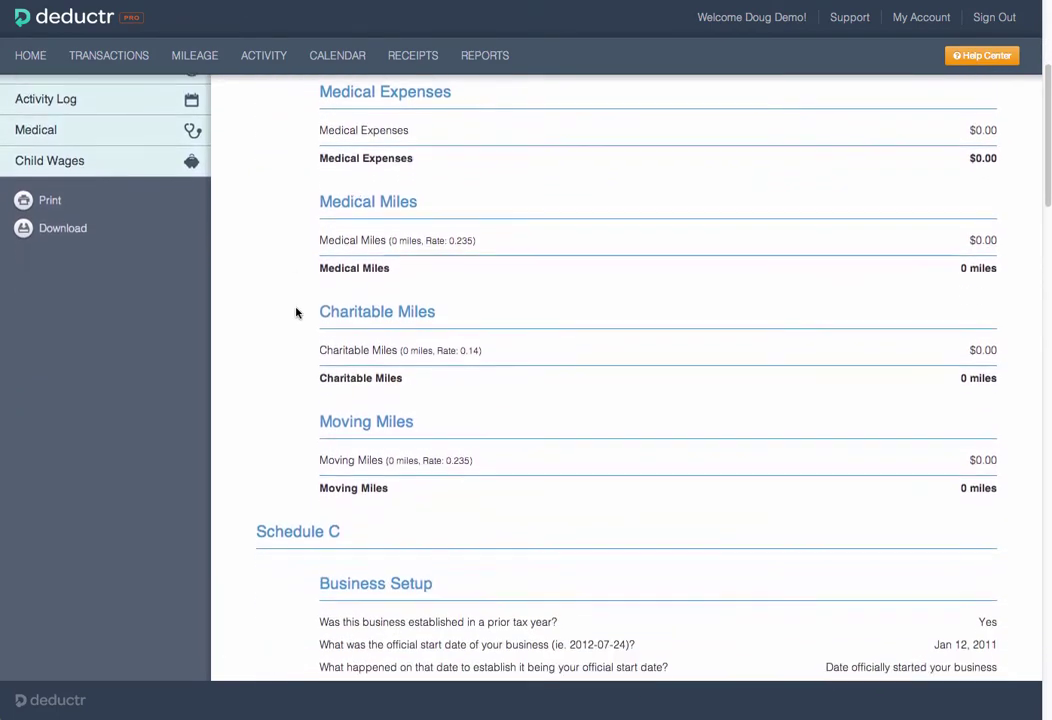
{"action": "scroll", "coordinate": [296, 313], "scroll_direction": "down", "scroll_amount": 6}
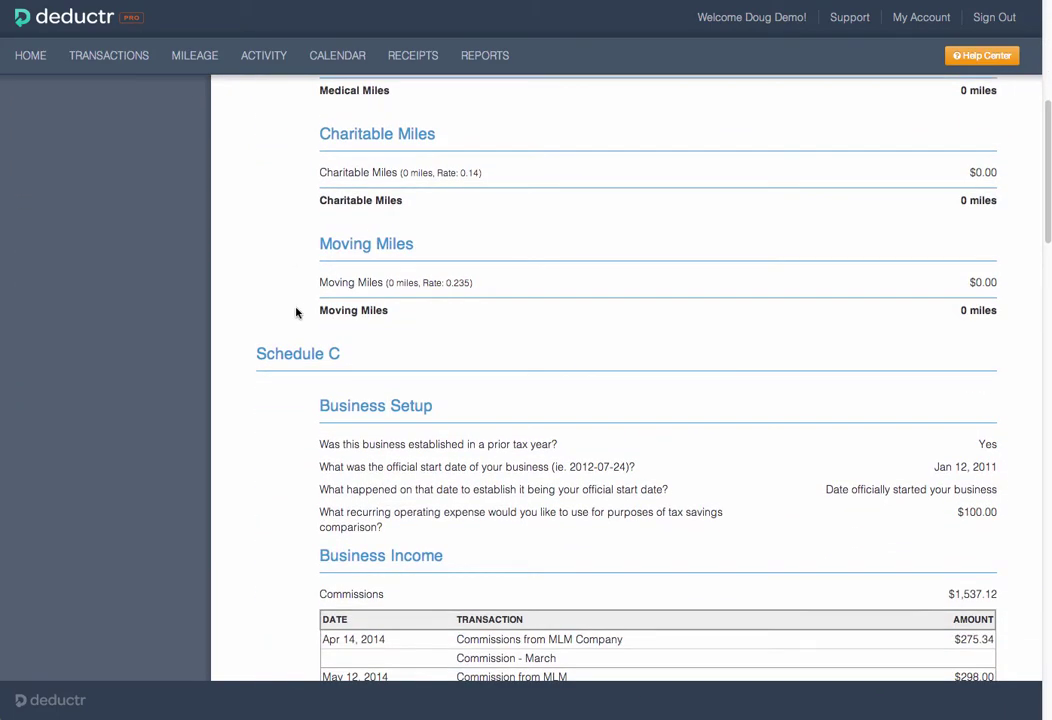
{"action": "scroll", "coordinate": [296, 313], "scroll_direction": "down", "scroll_amount": 5}
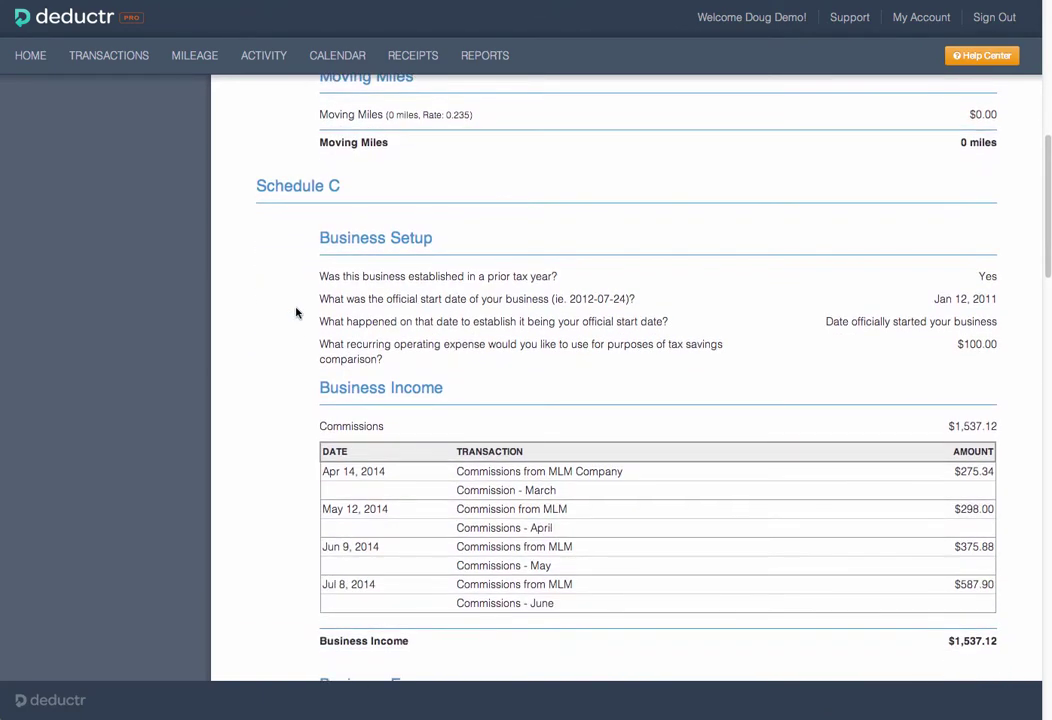
{"action": "scroll", "coordinate": [296, 313], "scroll_direction": "down", "scroll_amount": 5}
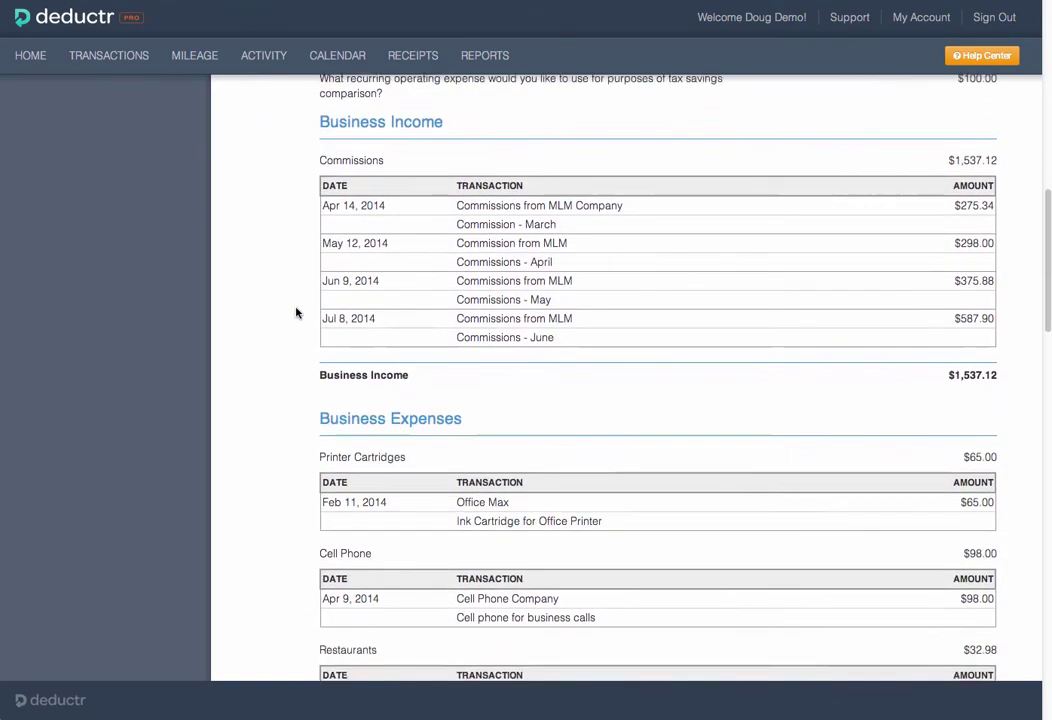
{"action": "scroll", "coordinate": [296, 313], "scroll_direction": "down", "scroll_amount": 3}
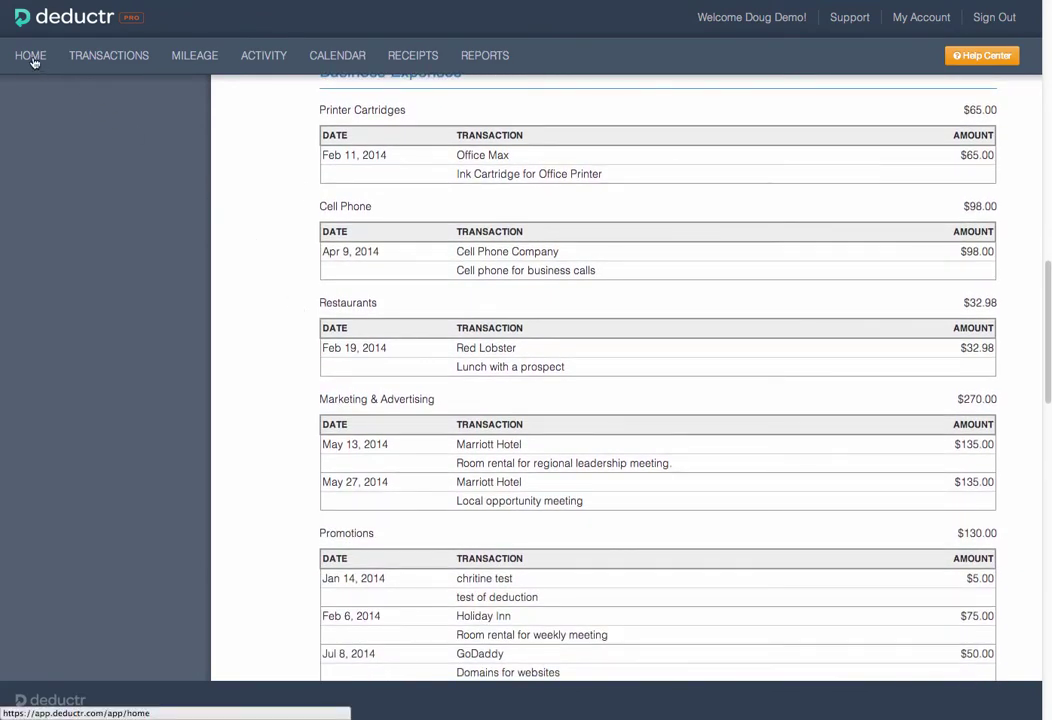
Return to the home dashboard showing 49 transactions to confirm and $147.29 monthly tax savings.
{"action": "left_click", "coordinate": [31, 57]}
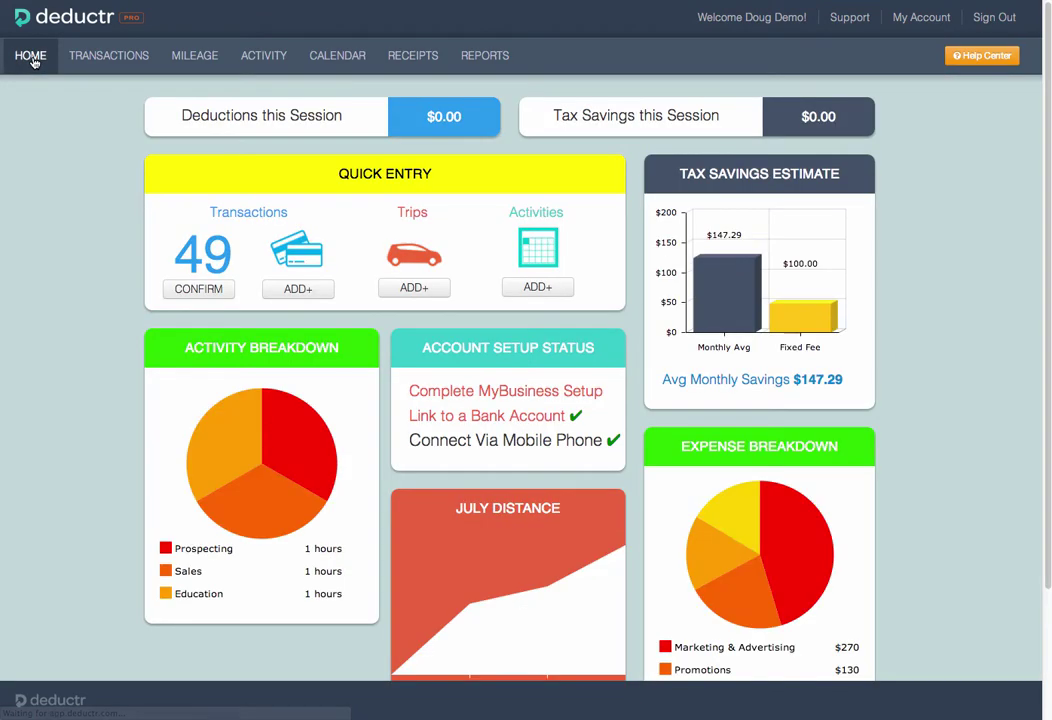